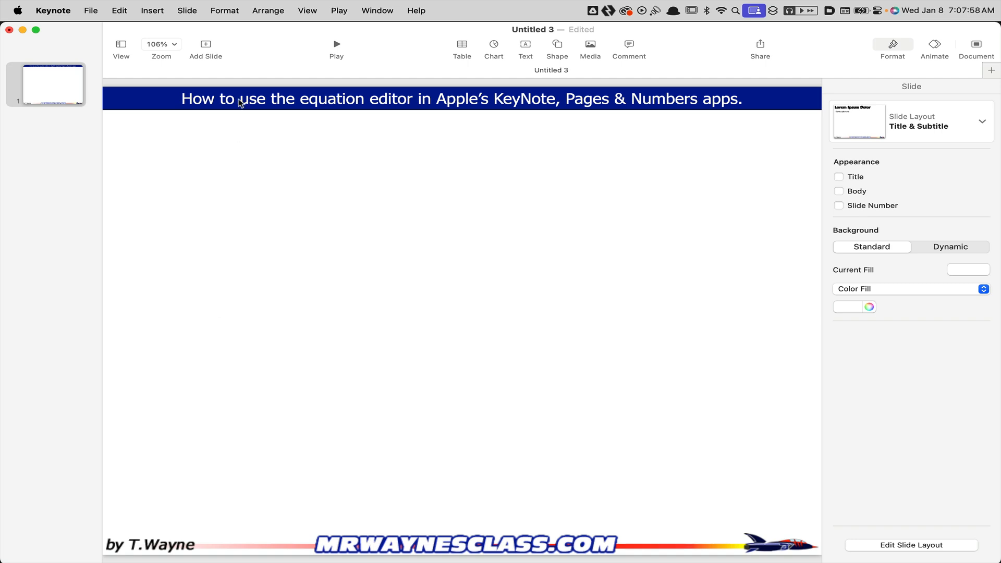
# Insert the equation v=v_o+at onto the slide
pyautogui.click(152, 10)
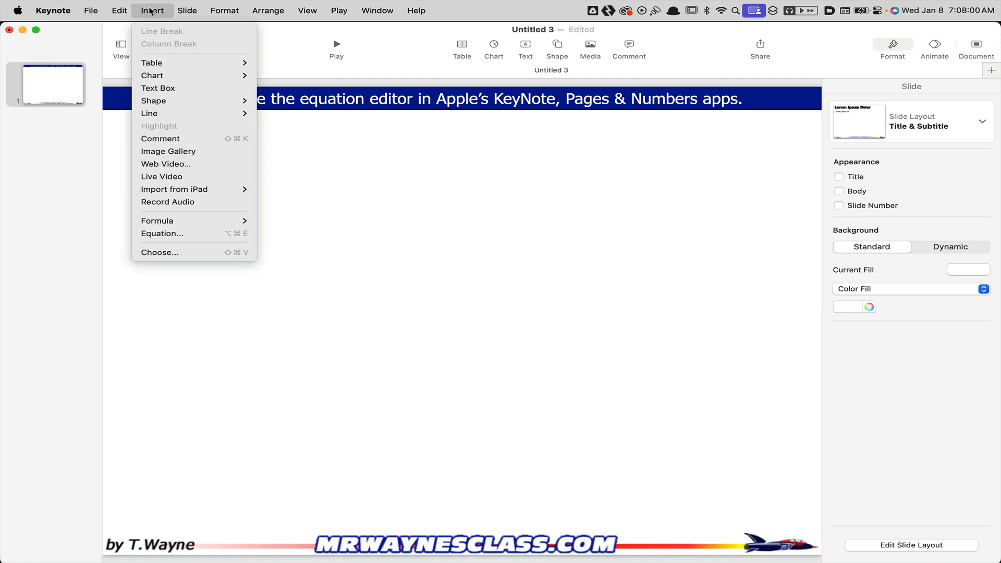
pyautogui.click(207, 233)
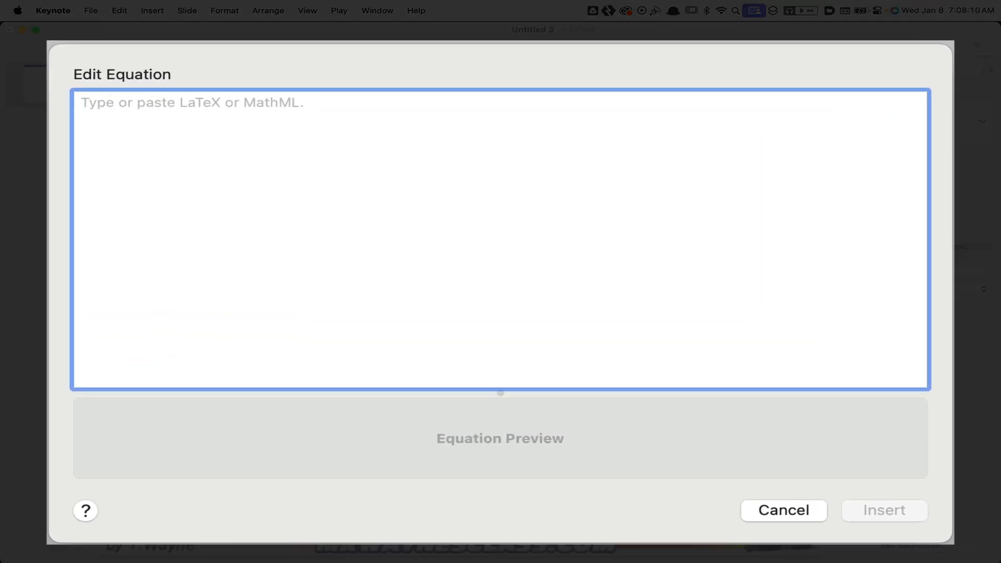
pyautogui.write('v=')
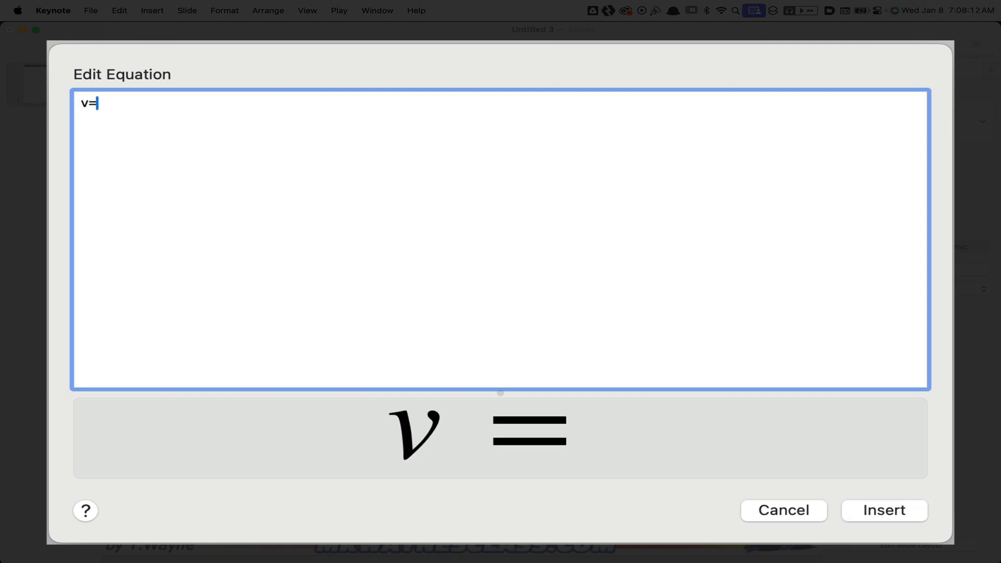
pyautogui.write('v_')
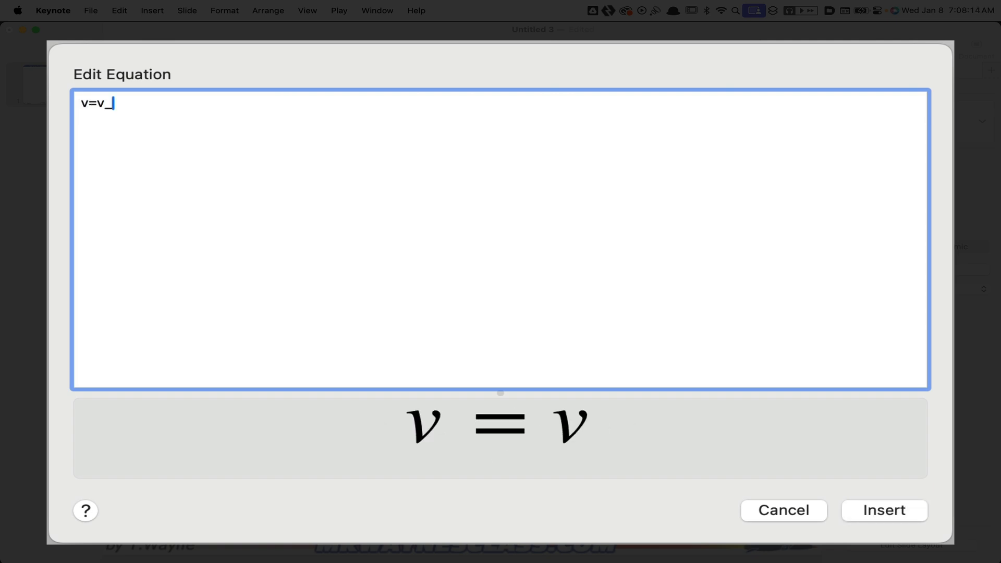
pyautogui.write('o+at')
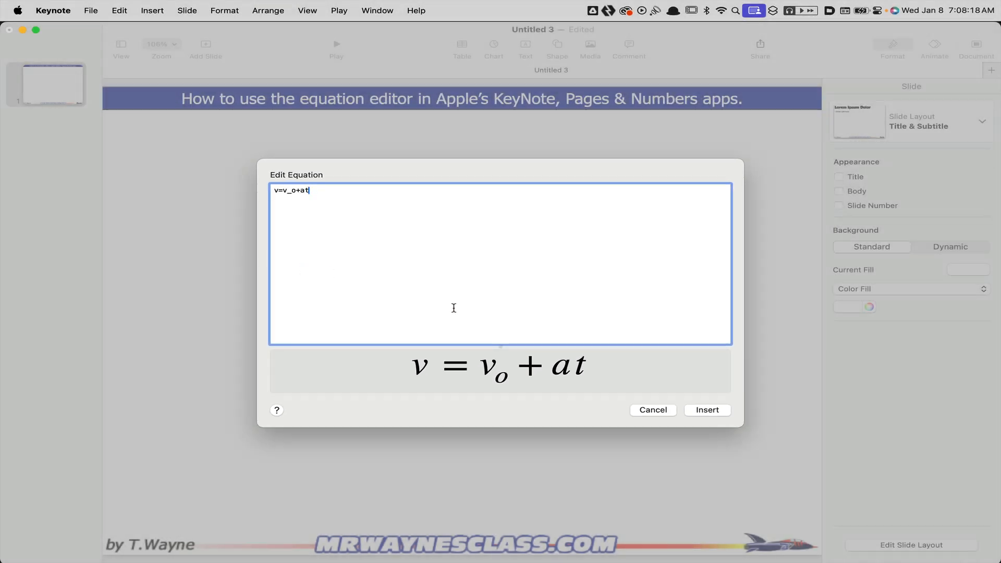
pyautogui.click(713, 412)
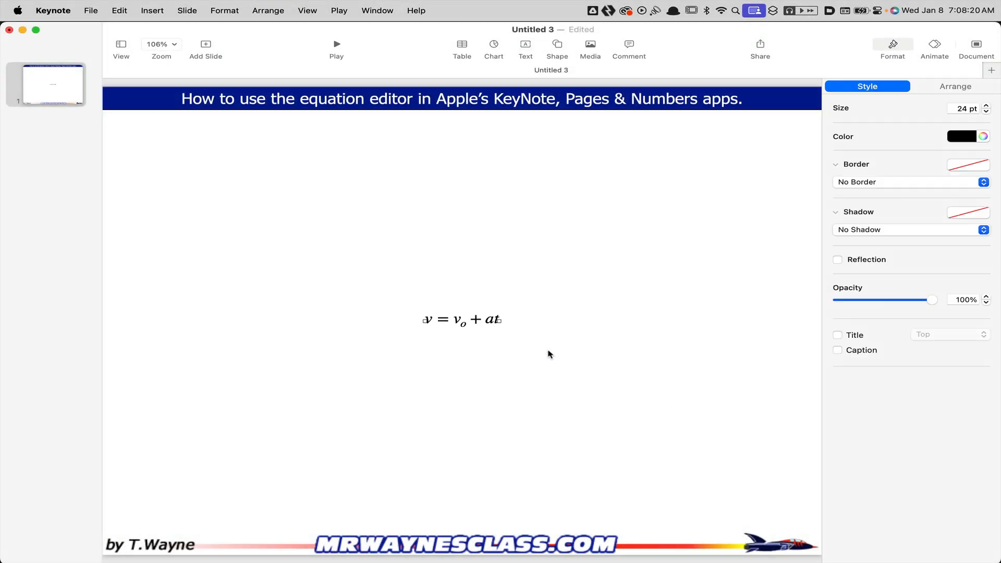
# Place the equation at 48 pt just under the left end of the slide's title banner and color it red
pyautogui.moveTo(488, 326); pyautogui.dragTo(277, 157)
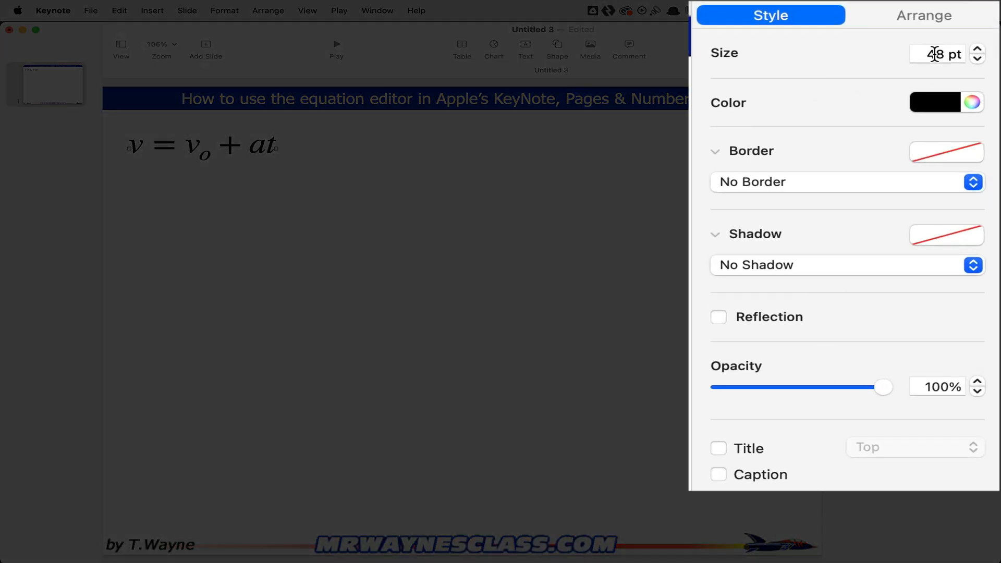
pyautogui.click(968, 102)
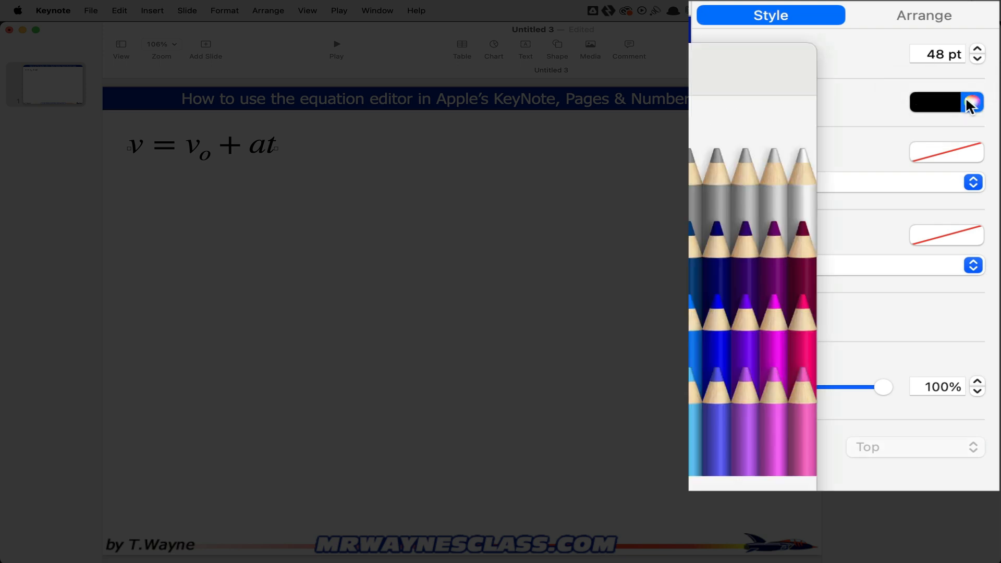
pyautogui.click(767, 274)
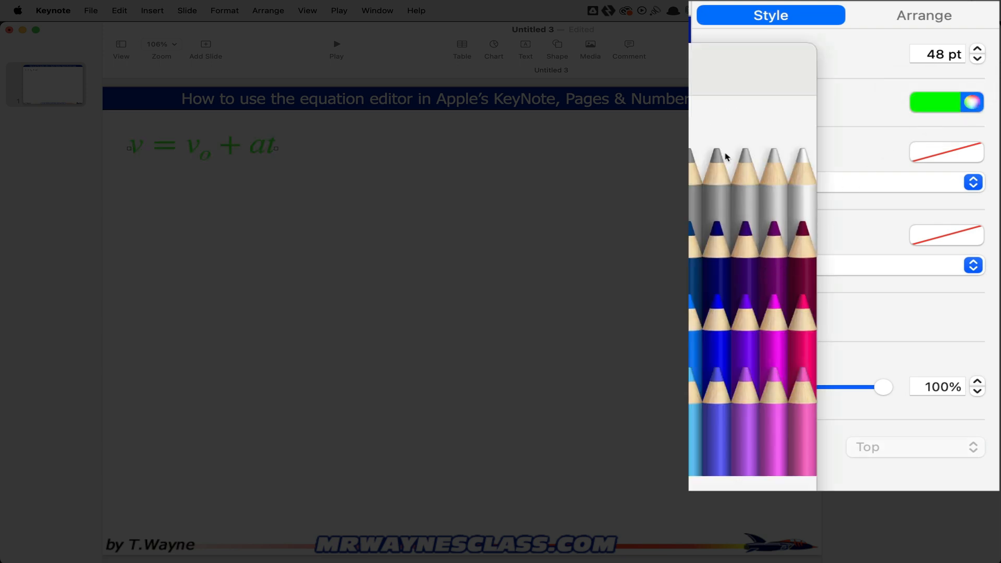
pyautogui.click(705, 282)
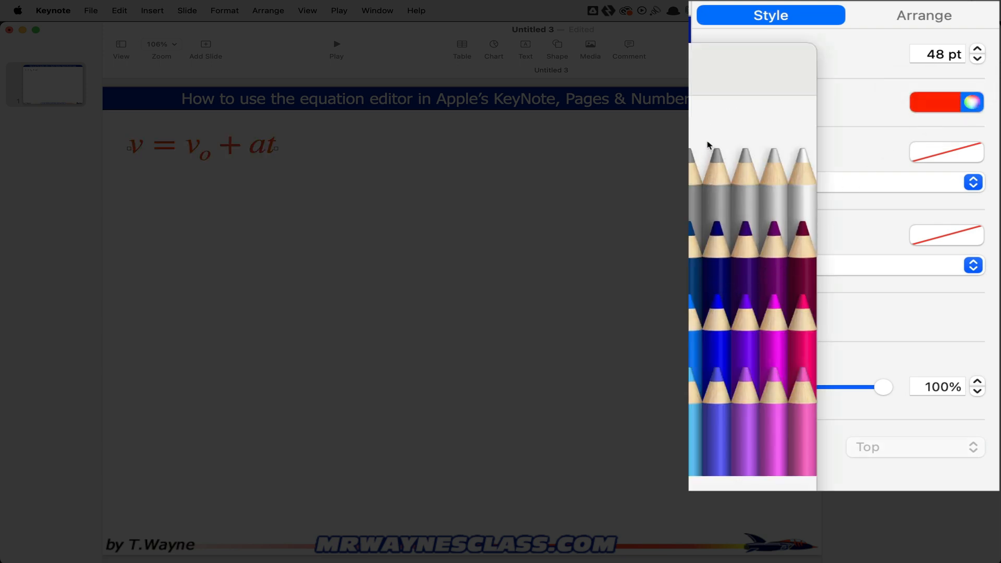
pyautogui.click(701, 107)
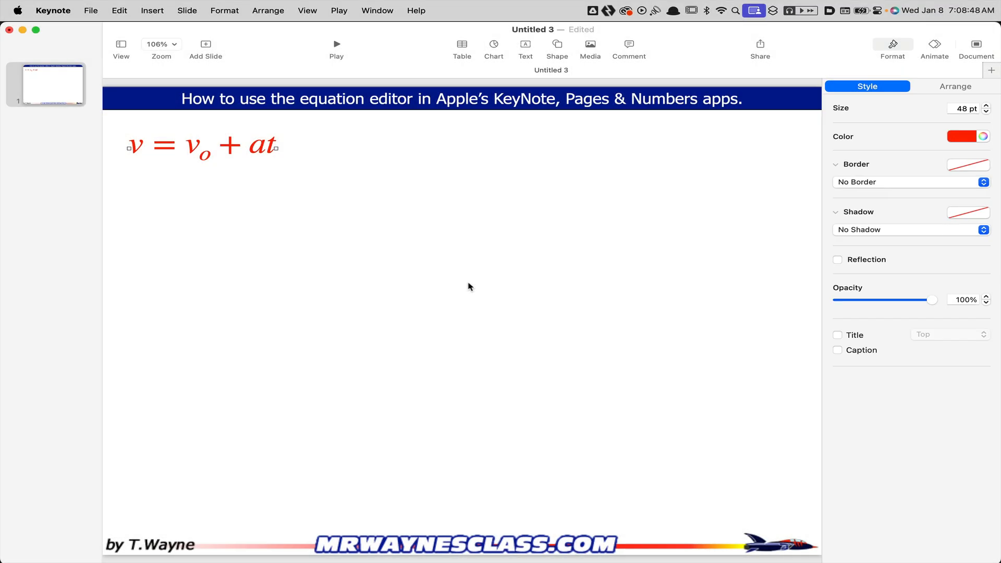
pyautogui.click(469, 287)
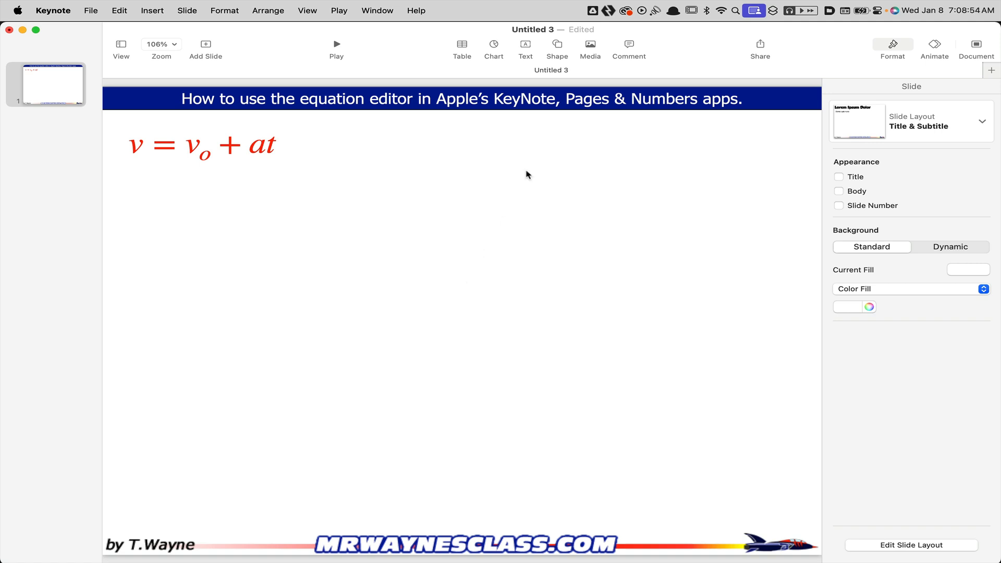
# Add a text box to the slide containing "dhfshjsdf wer sd f "
pyautogui.click(526, 49)
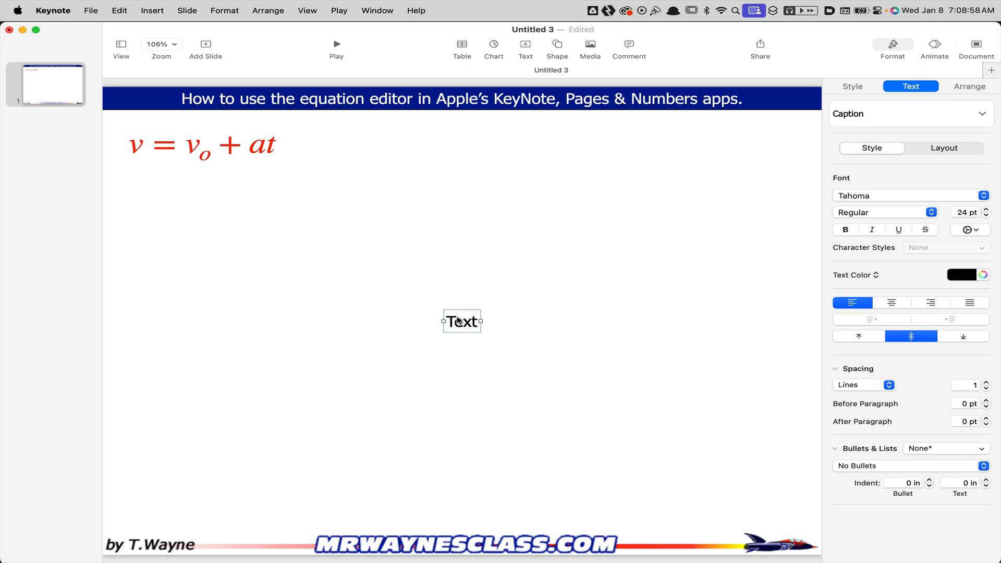
pyautogui.moveTo(457, 319); pyautogui.dragTo(457, 319)
pyautogui.doubleClick(457, 322)
pyautogui.write('dhfshjsdf wer sd f')
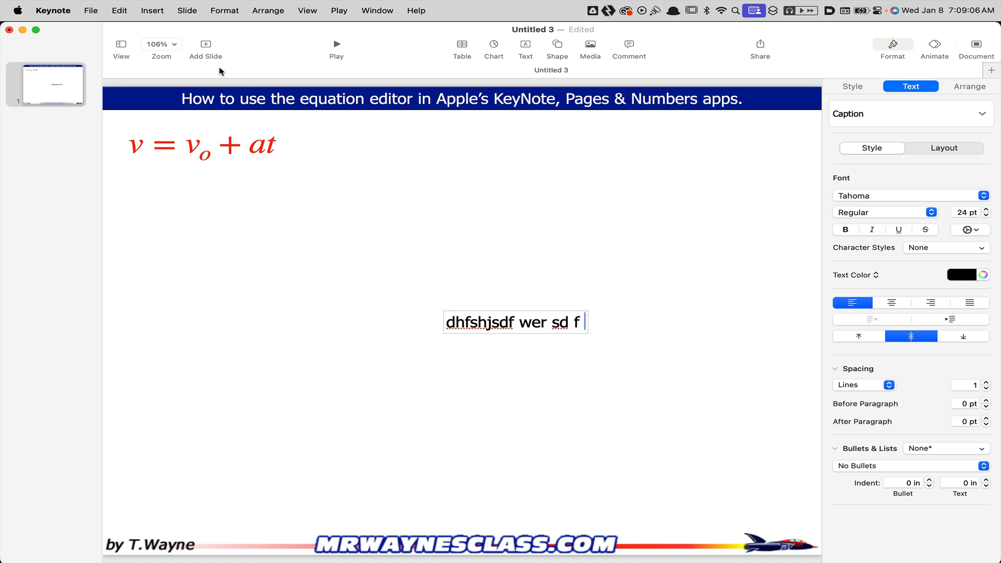
# Start a new inline equation at the end of the text box's text and enter v=v_o+at
pyautogui.click(152, 10)
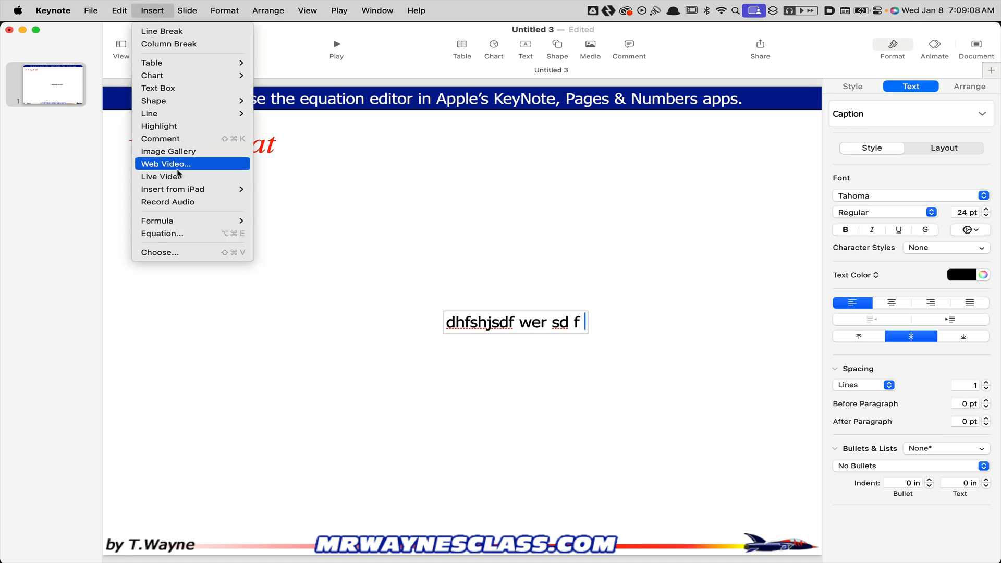
pyautogui.click(162, 233)
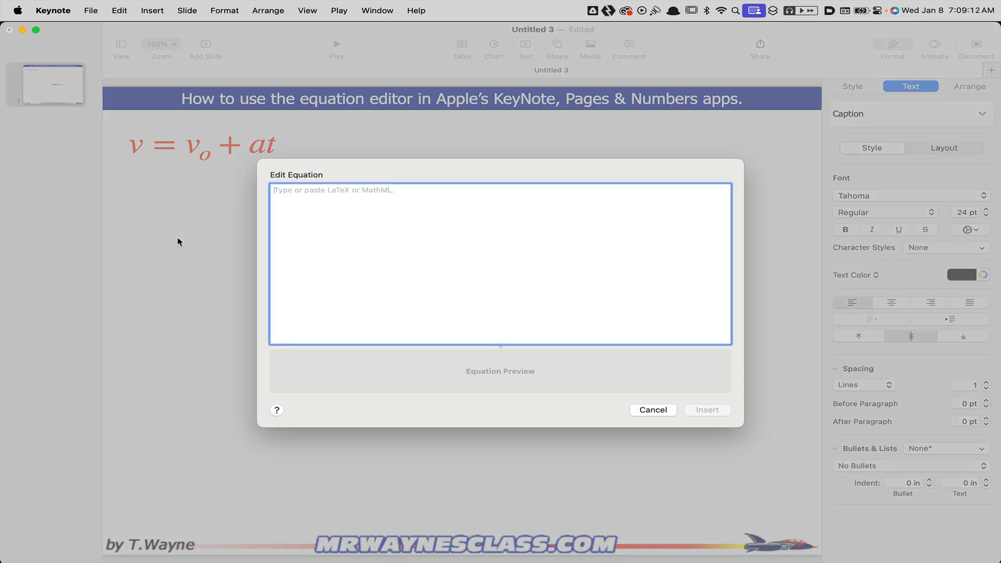
pyautogui.write('v')
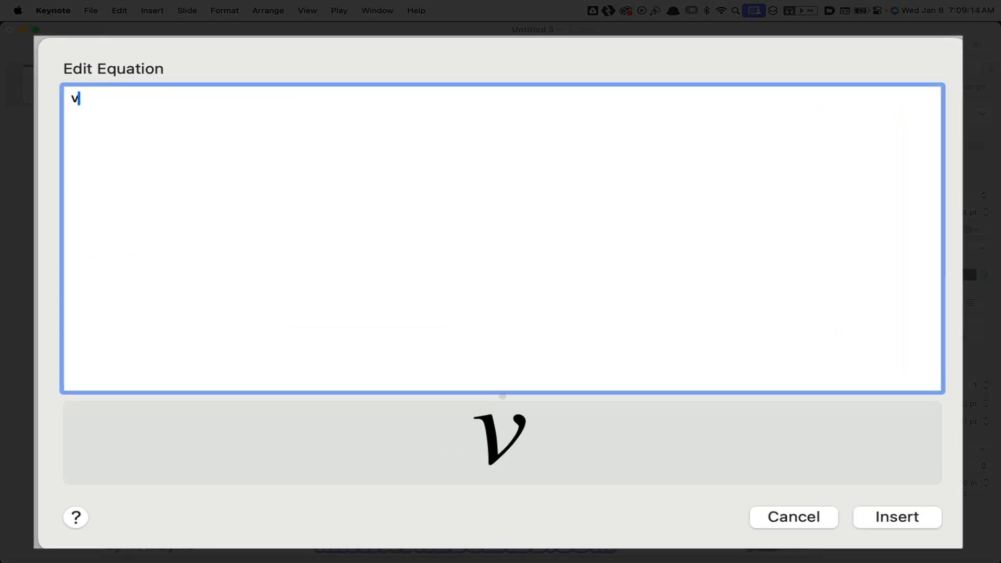
pyautogui.write('=v_0')
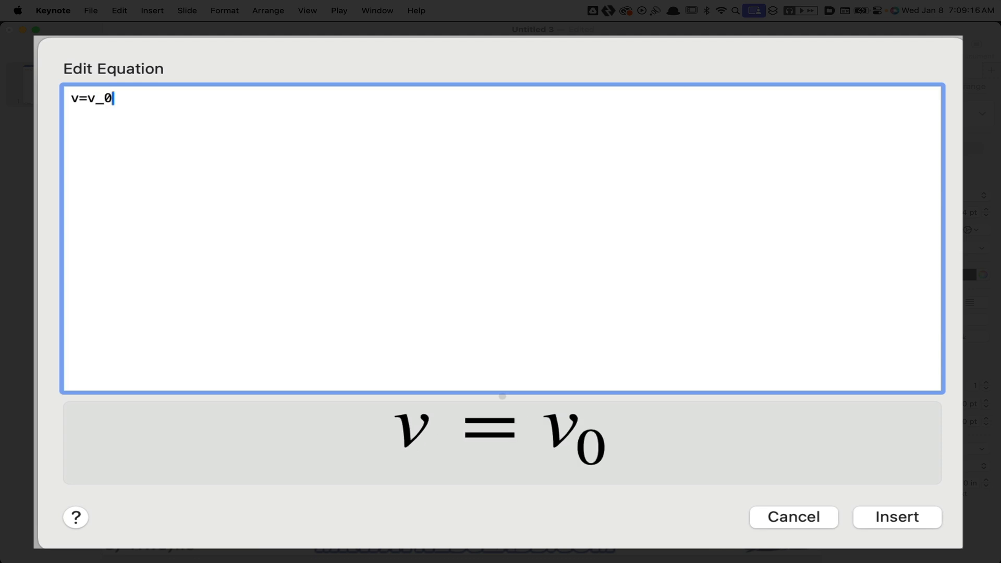
pyautogui.press('BackSpace')
pyautogui.write('o')
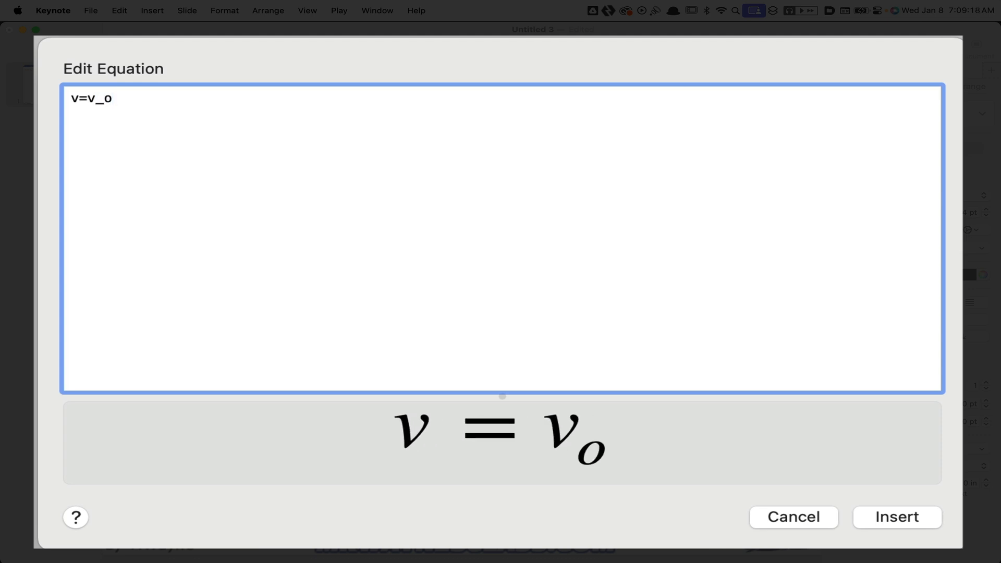
pyautogui.write('+at')
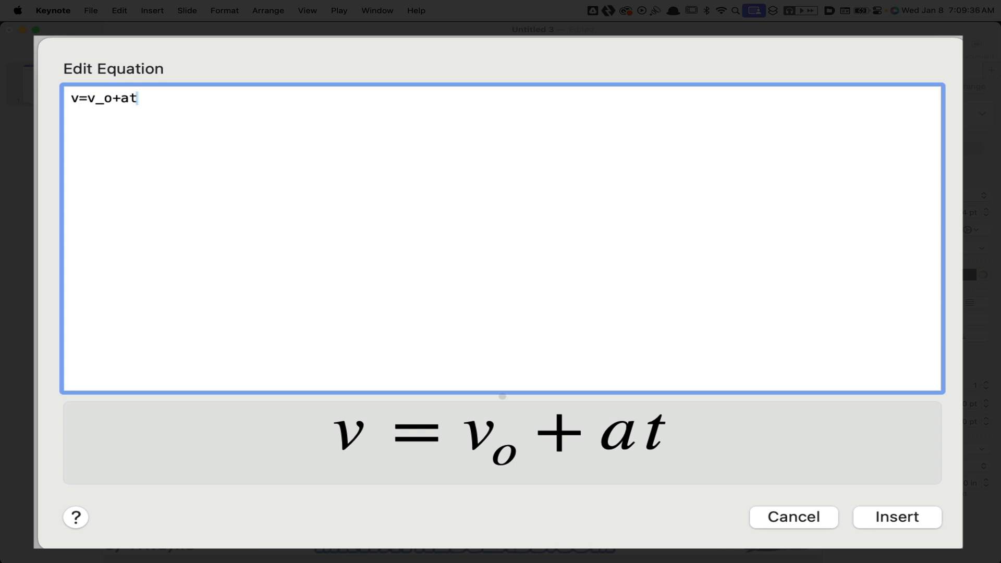
# Wrap the v=v part of the equation code in \text{} to set it in the text font
pyautogui.press('Left')
pyautogui.press('Left')
pyautogui.press('Left')
pyautogui.press('Left')
pyautogui.press('Left')
pyautogui.press('Left')
pyautogui.press('Left')
pyautogui.press('Left')
pyautogui.write('ex')
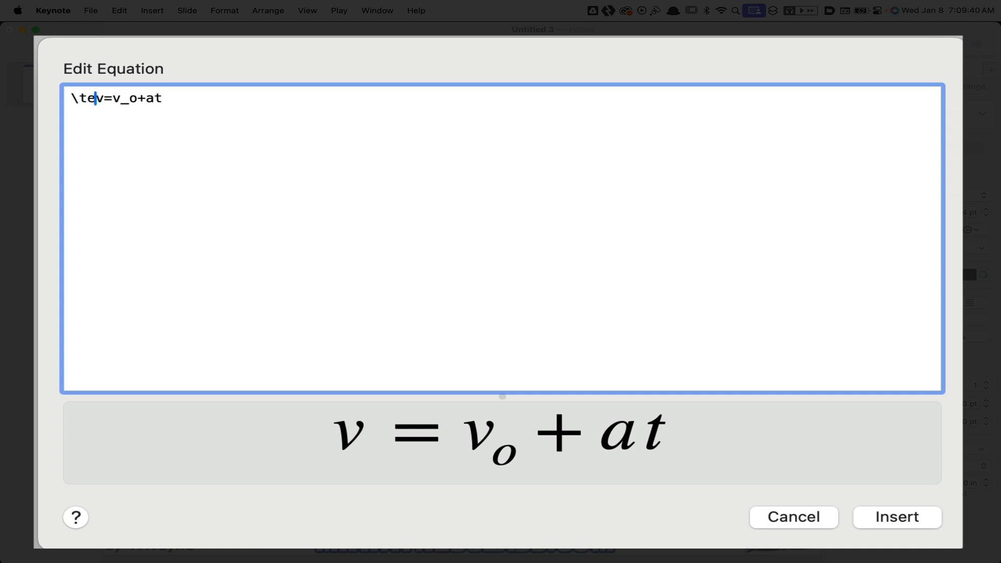
pyautogui.write('t{')
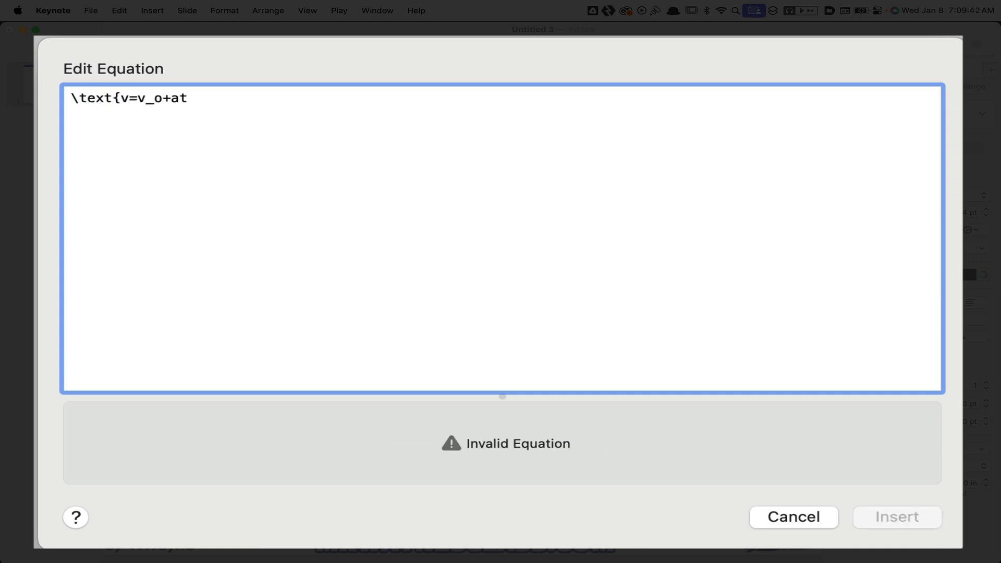
pyautogui.press('Right')
pyautogui.press('Right')
pyautogui.press('Right')
pyautogui.write('}')
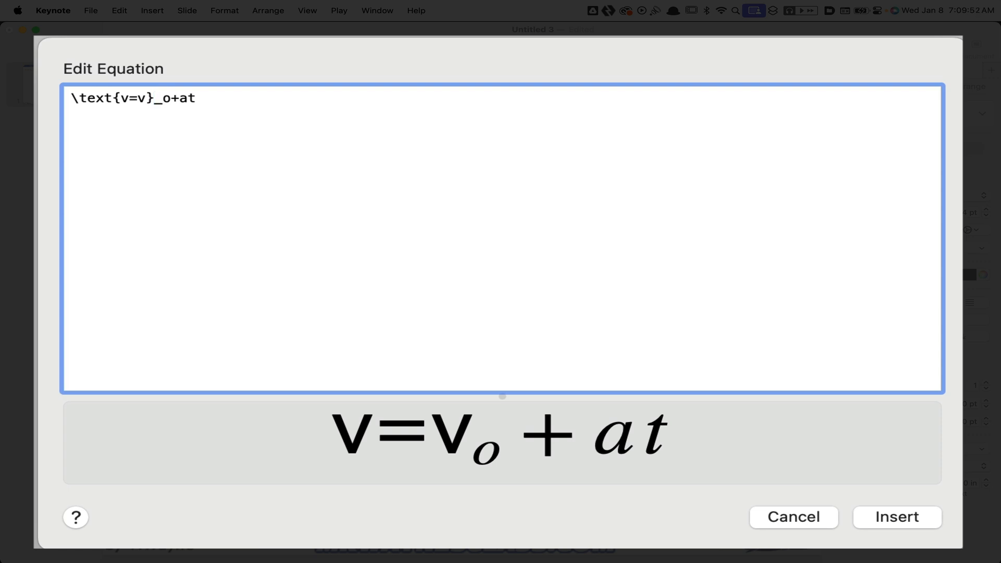
# Wrap the subscript o in the equation code in \text{}
pyautogui.press('Right')
pyautogui.write('\\text')
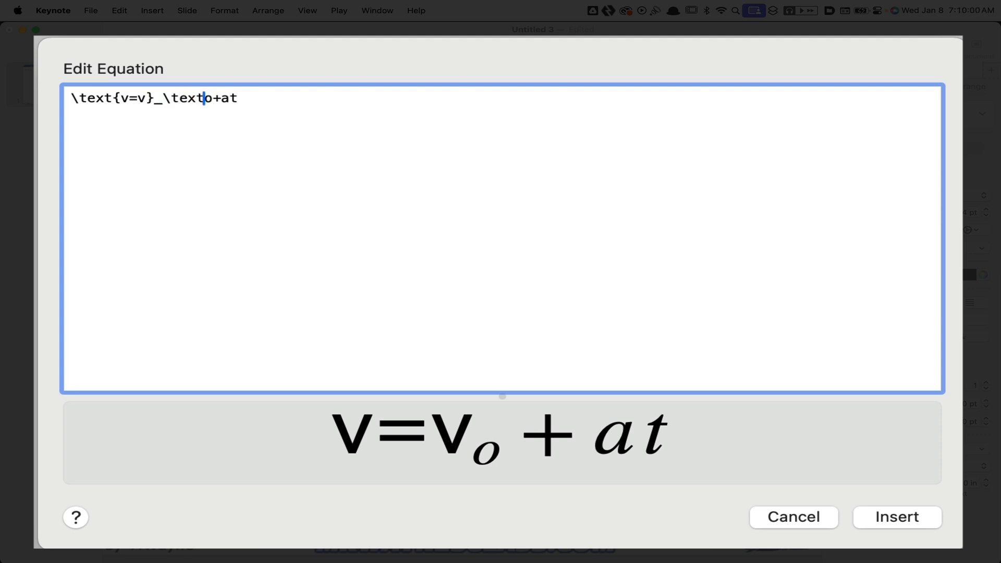
pyautogui.write('{')
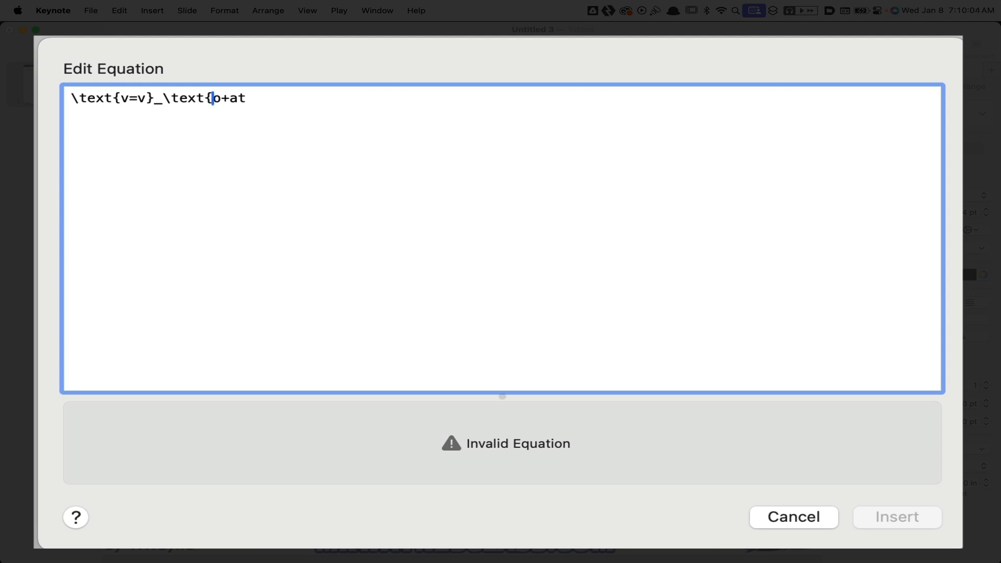
pyautogui.press('Right')
pyautogui.write('}')
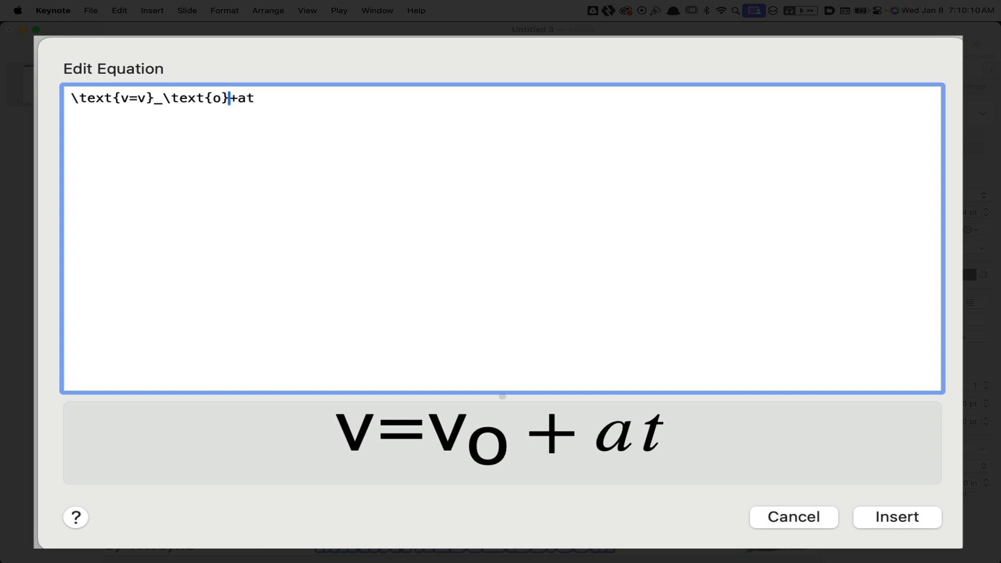
pyautogui.write('\text')
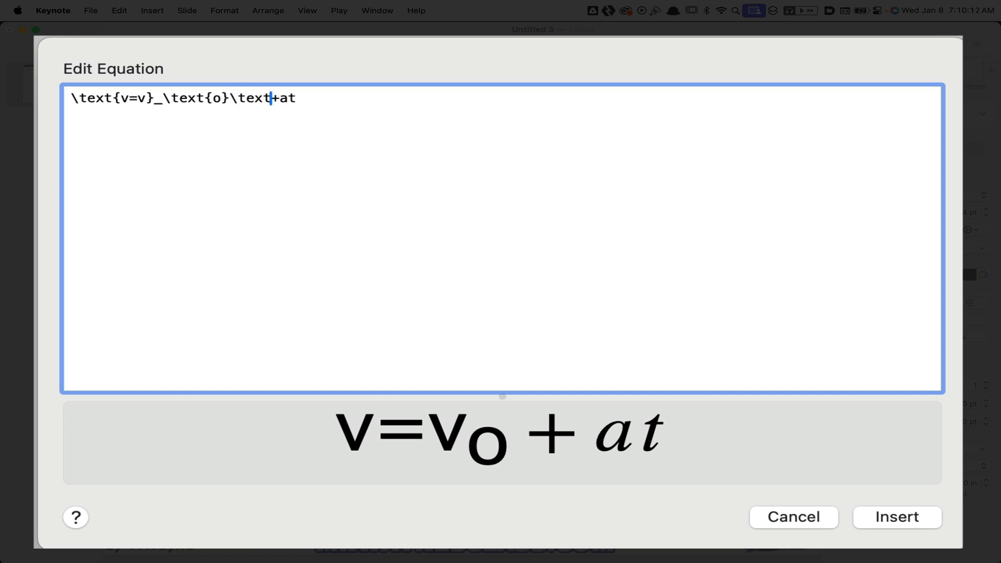
pyautogui.write('{')
# Wrap the +at part in \text{} and insert the equation \text{v=v}_\text{o}\text{+at} into the text box
pyautogui.press('Right')
pyautogui.press('Right')
pyautogui.press('Right')
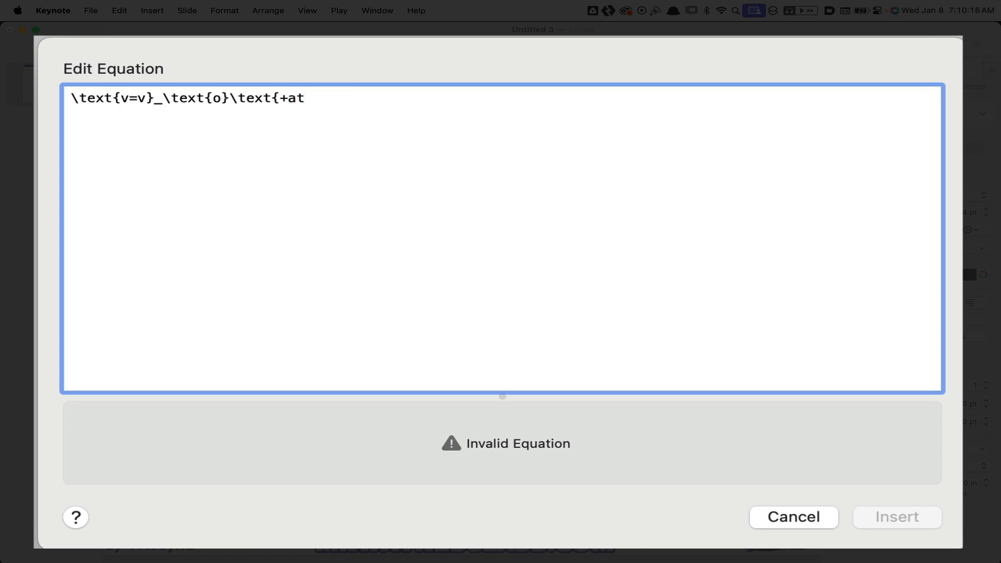
pyautogui.write('}')
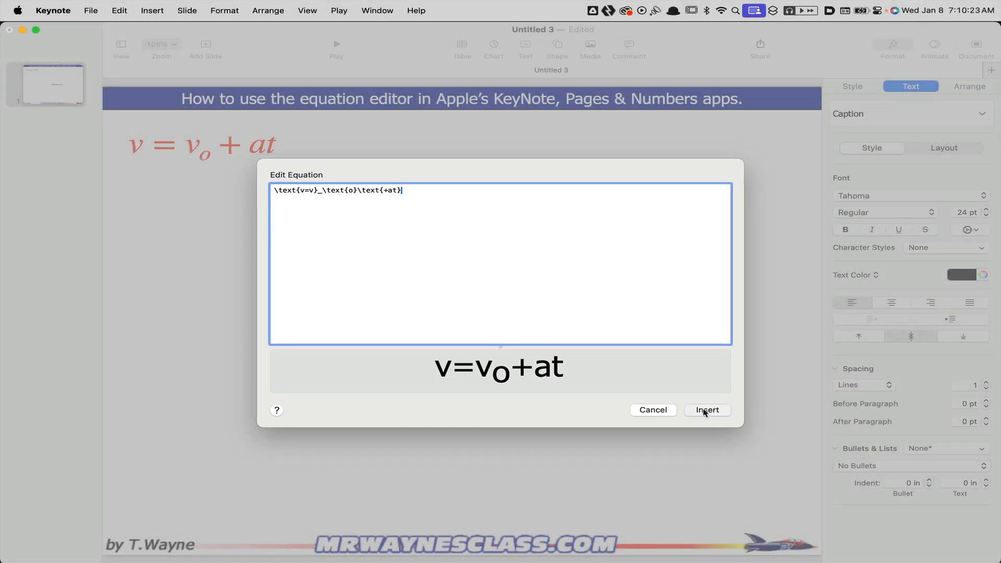
pyautogui.click(707, 411)
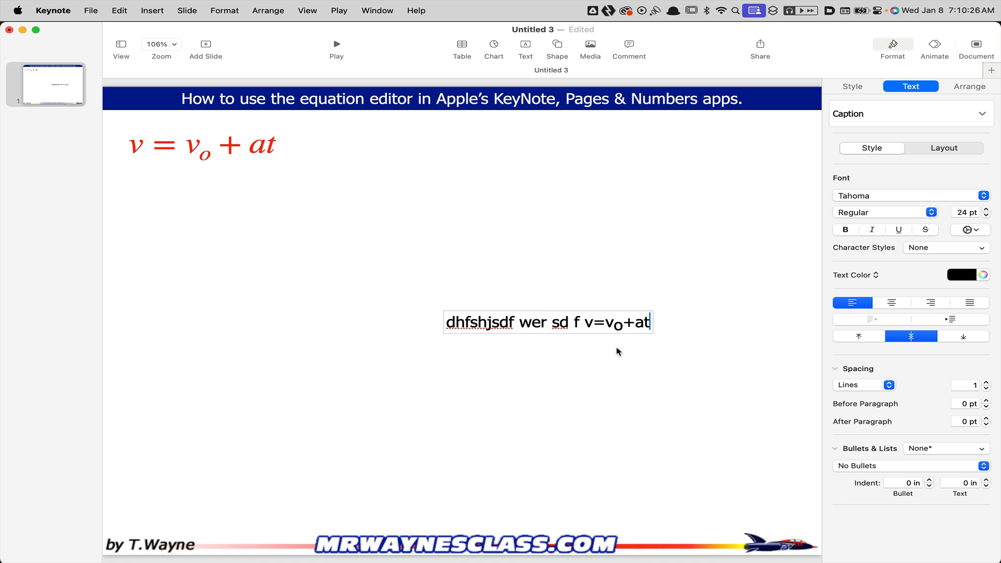
# Move the text box with the inline equation directly below the red equation
pyautogui.moveTo(584, 321); pyautogui.dragTo(283, 218)
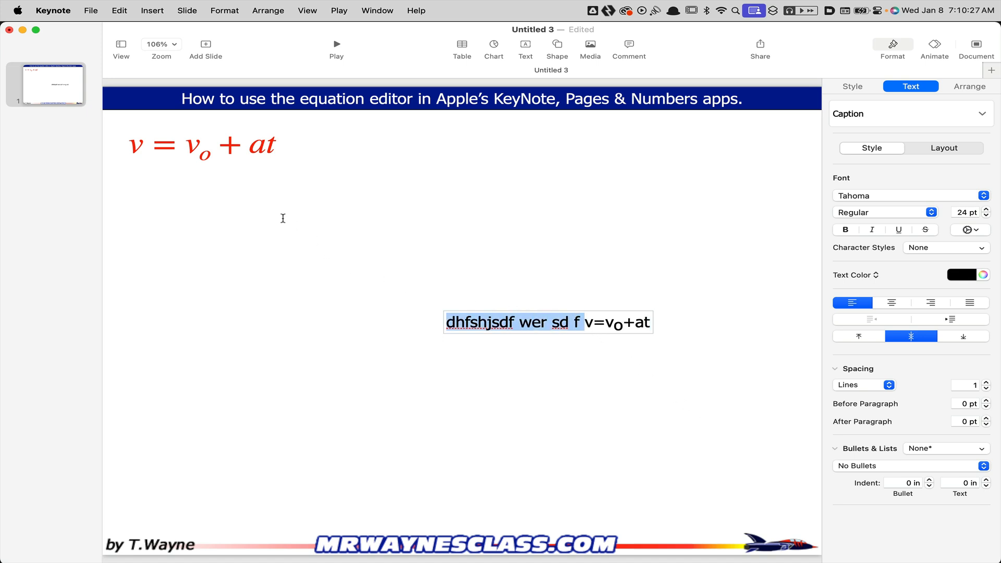
pyautogui.click(583, 407)
pyautogui.moveTo(548, 322); pyautogui.dragTo(236, 189)
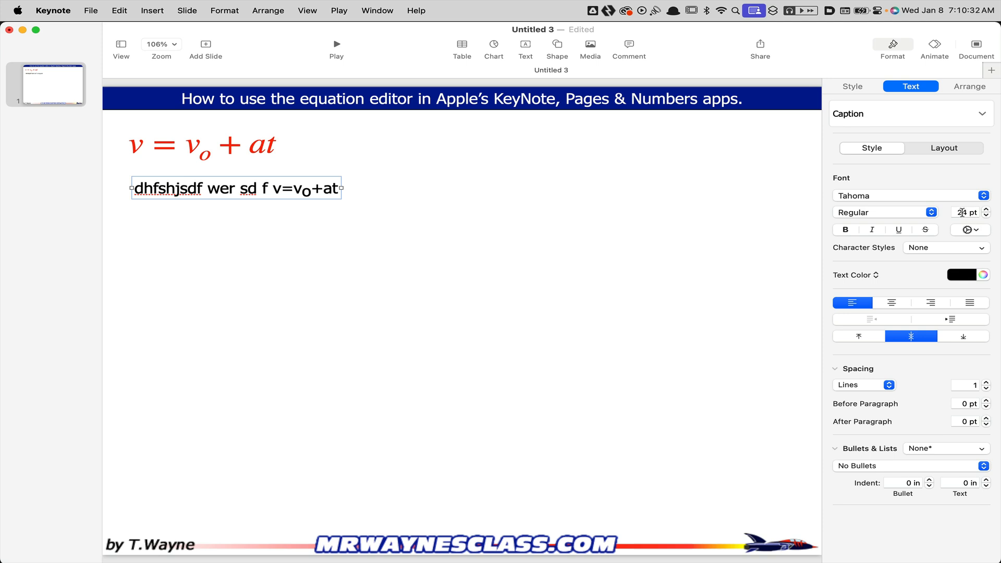
# Delete "wer sd " from the text in front of the inline equation and deselect the text box
pyautogui.click(258, 192)
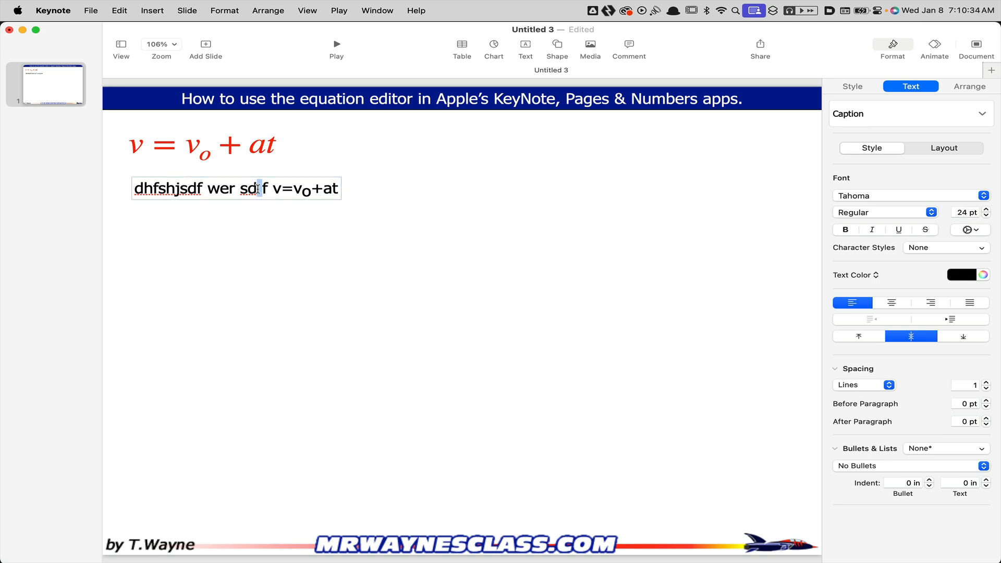
pyautogui.press('super+a')
pyautogui.moveTo(258, 189); pyautogui.dragTo(207, 189)
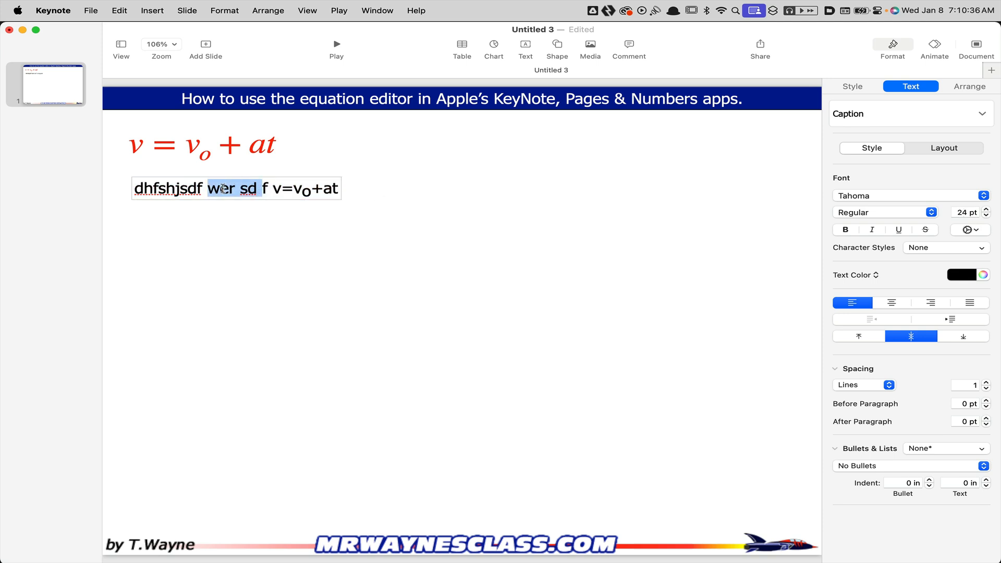
pyautogui.press('BackSpace')
pyautogui.click(311, 202)
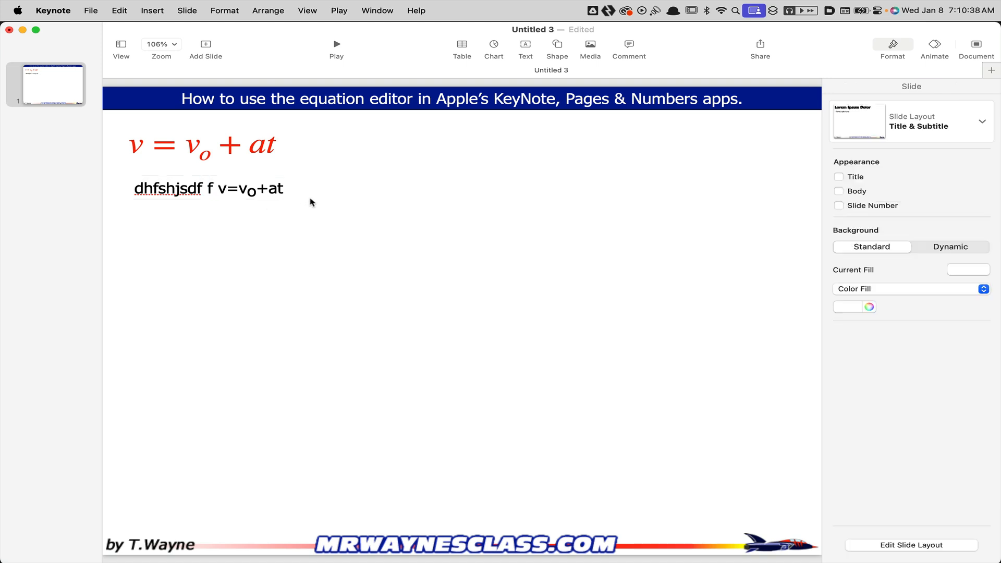
# Set the font size of the text box with the inline equation to 46 pt
pyautogui.click(274, 192)
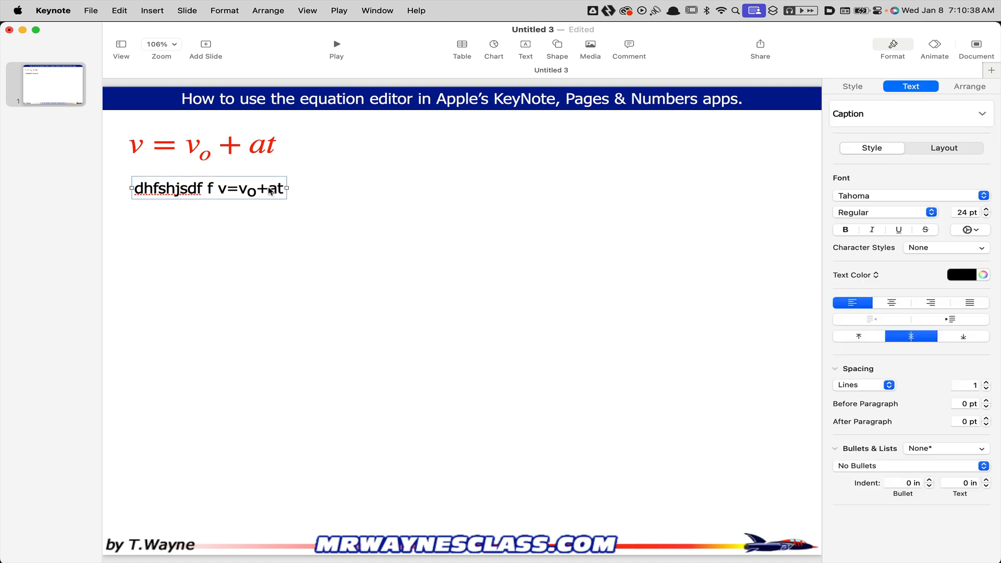
pyautogui.click(962, 213)
pyautogui.press('BackSpace')
pyautogui.write('6')
pyautogui.press('Return')
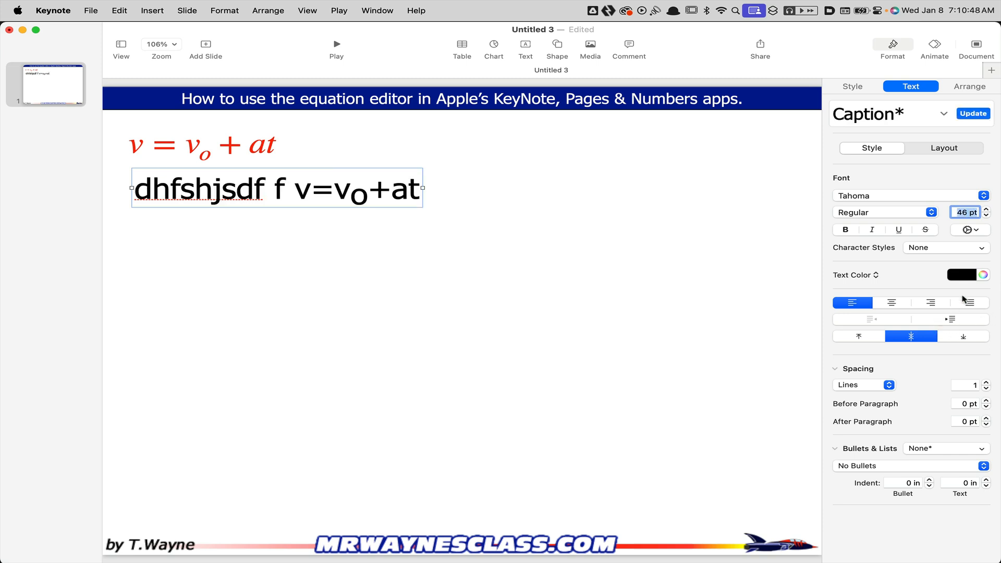
# Try several text colors on the text box, settle on Maraschino red, and close the color picker
pyautogui.click(983, 274)
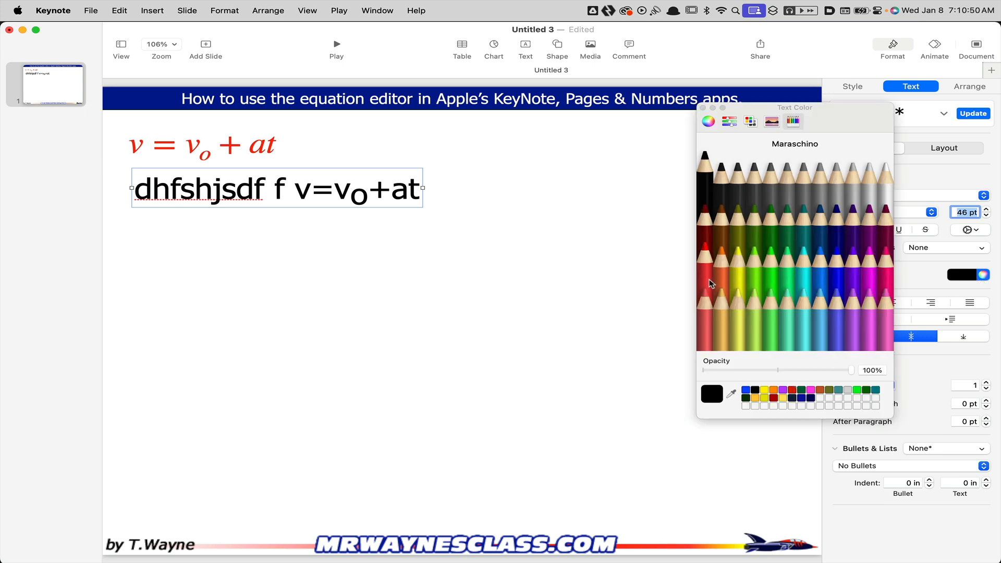
pyautogui.click(705, 253)
pyautogui.click(854, 305)
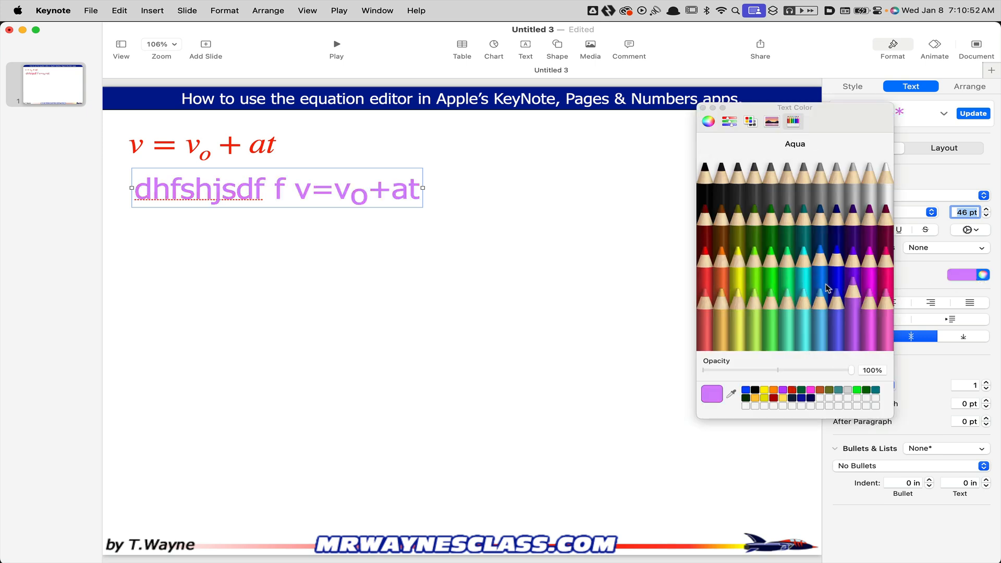
pyautogui.click(820, 256)
pyautogui.click(770, 259)
pyautogui.click(708, 274)
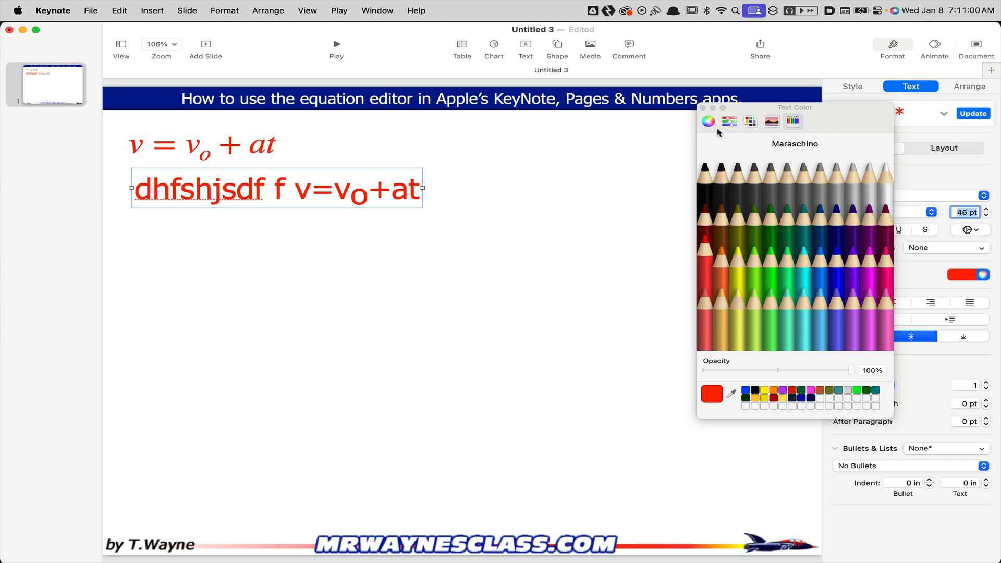
pyautogui.click(703, 107)
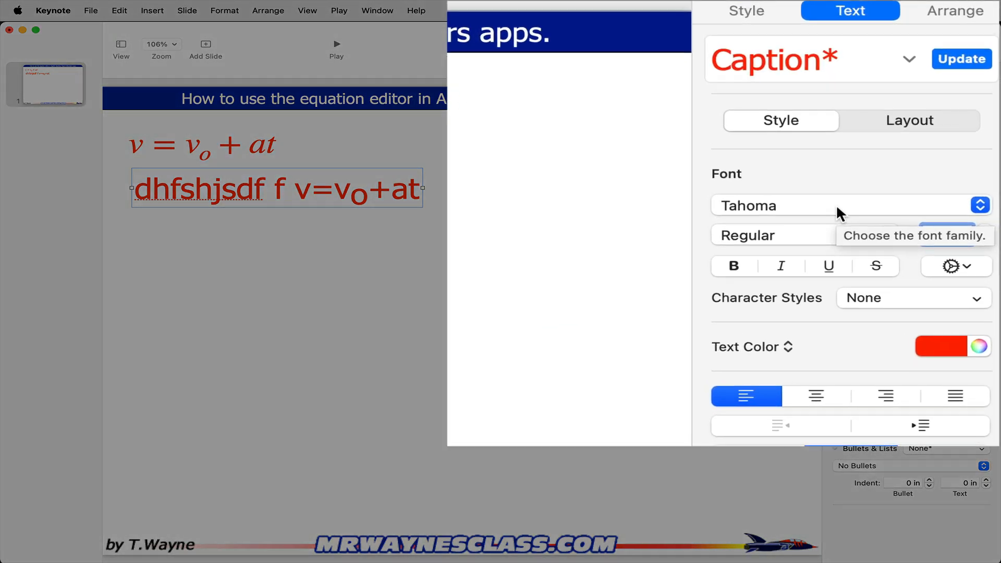
# Try the SignPainter font on the text box, followed by Comic Sans MS
pyautogui.click(903, 197)
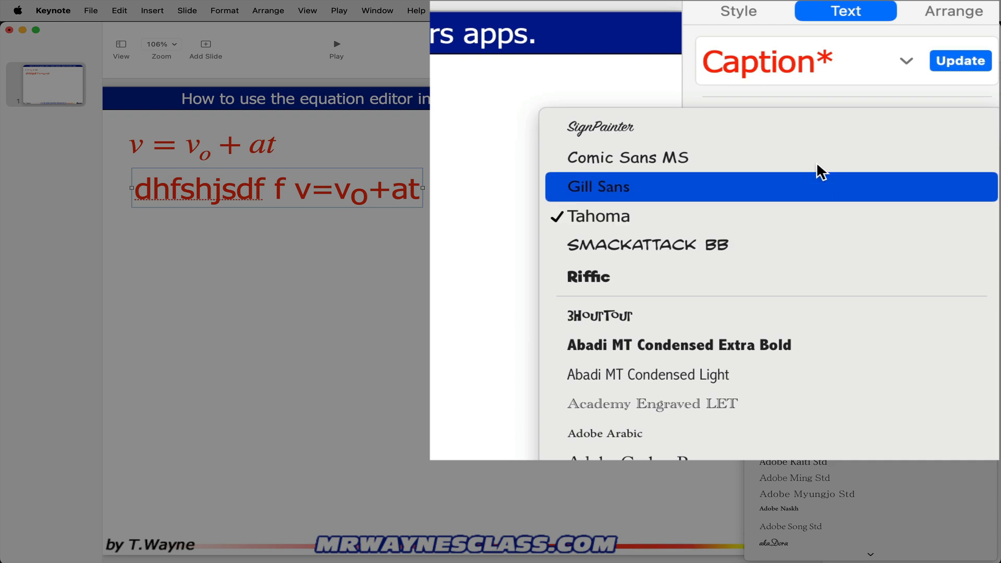
pyautogui.click(812, 128)
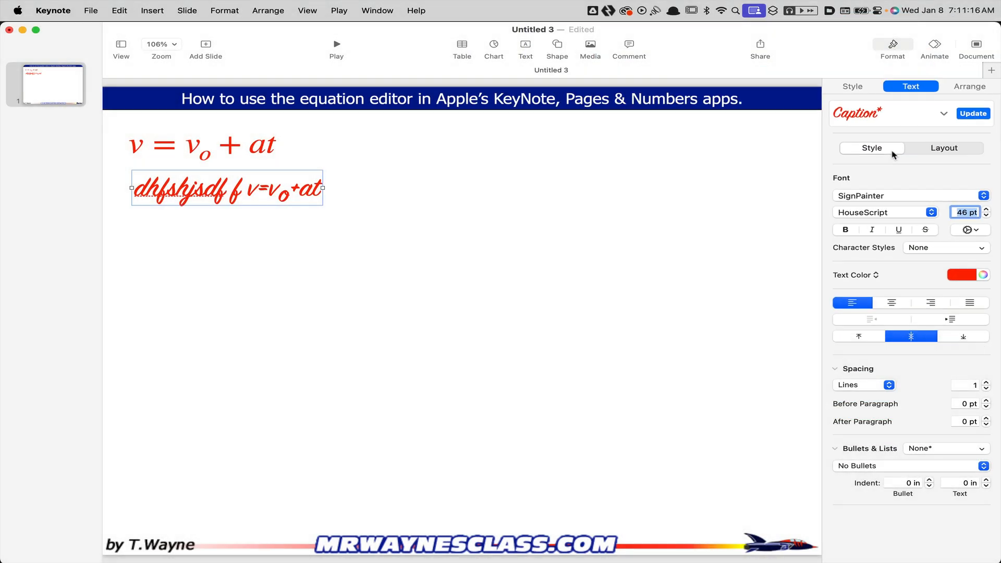
pyautogui.click(863, 203)
pyautogui.click(864, 214)
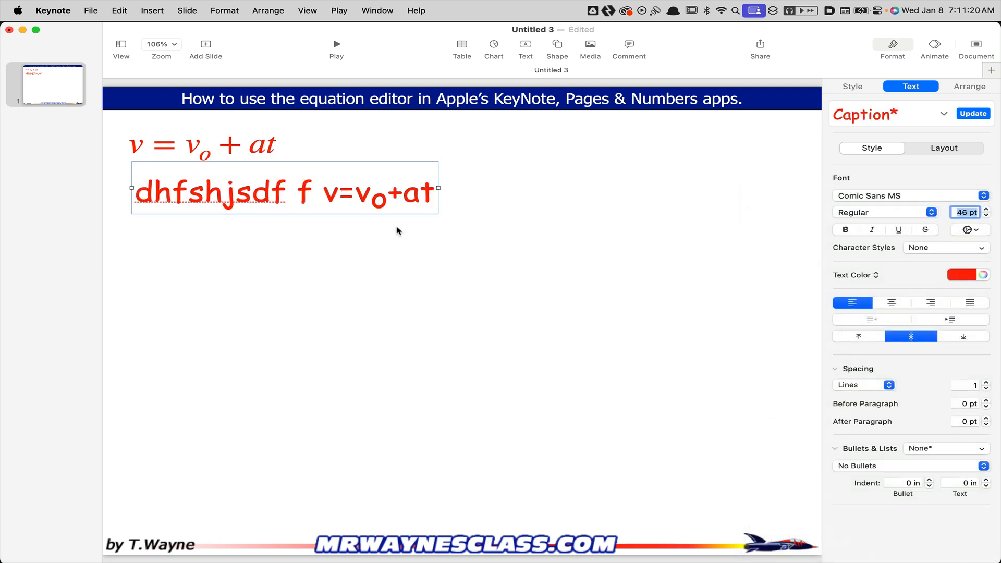
# Delete the filler text "dhfshjsdf f" in front of the inline equation and leave text editing
pyautogui.click(302, 196)
pyautogui.moveTo(311, 193); pyautogui.dragTo(128, 193)
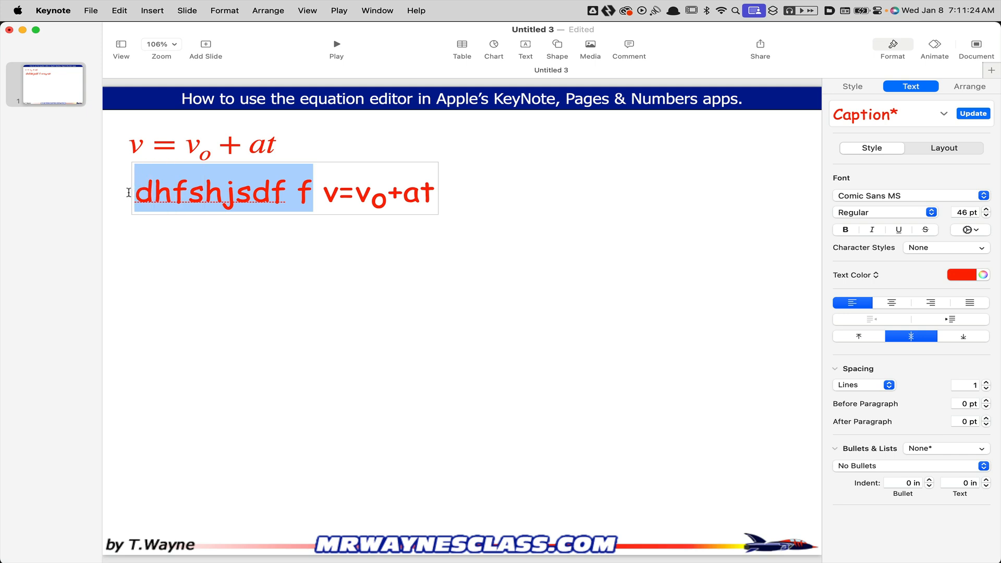
pyautogui.press('BackSpace')
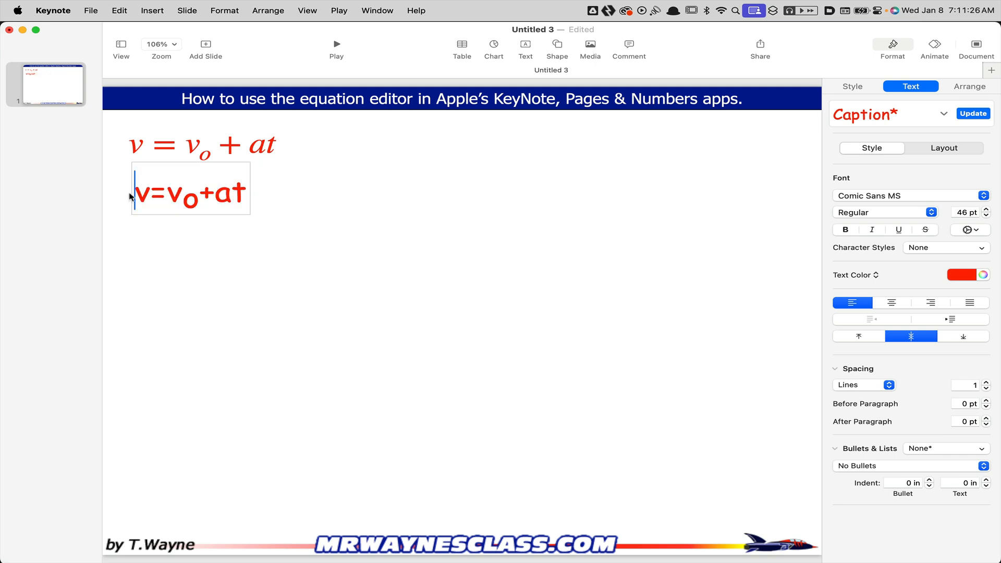
pyautogui.click(168, 256)
# Change the font of the inline equation's text box to SignPainter and deselect it
pyautogui.click(165, 204)
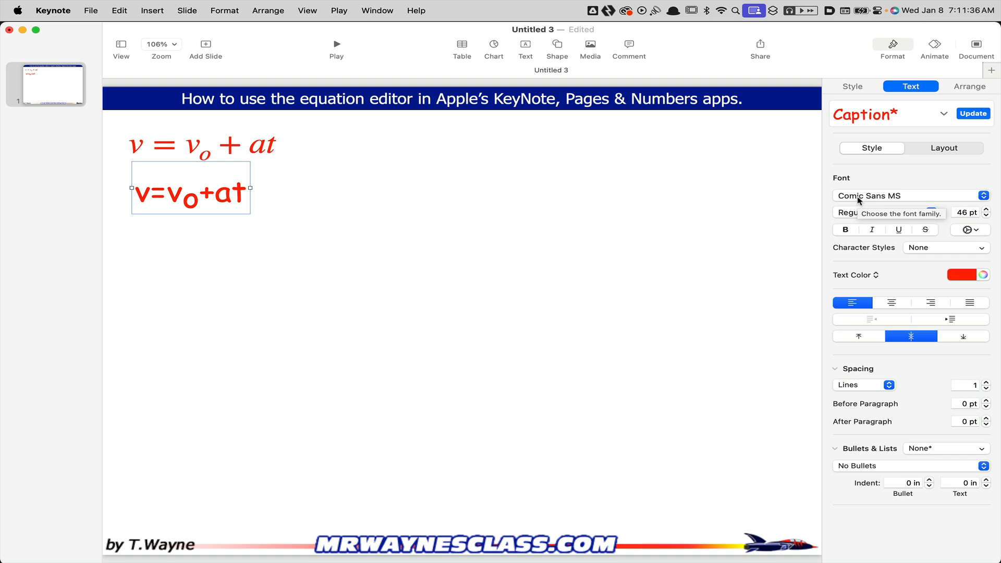
pyautogui.click(858, 197)
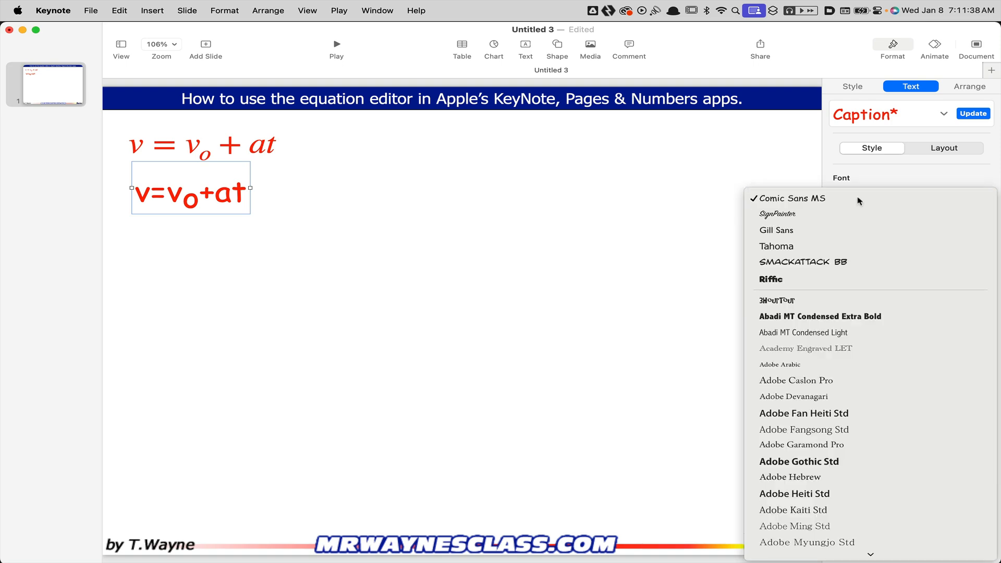
pyautogui.click(857, 197)
pyautogui.click(858, 197)
pyautogui.click(855, 215)
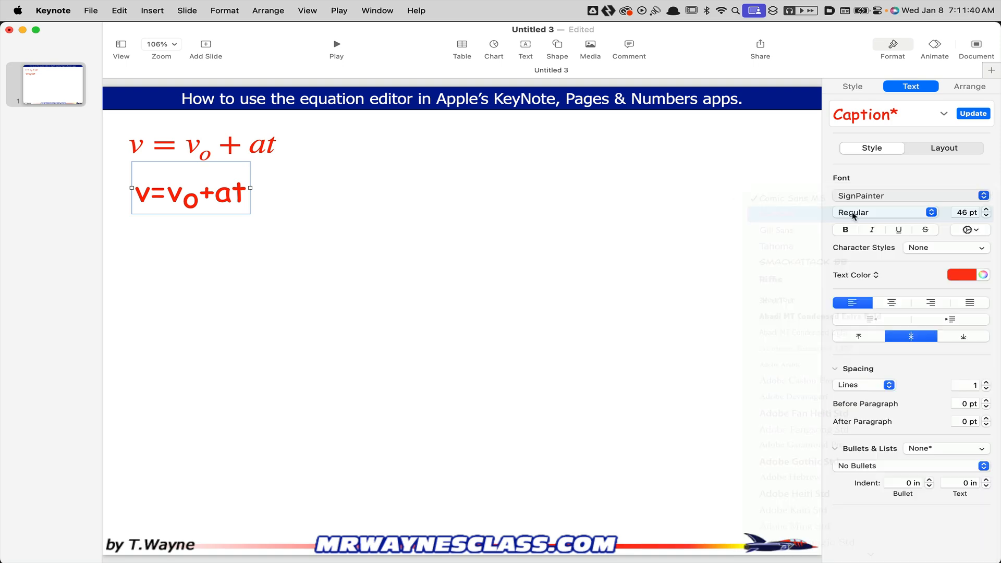
pyautogui.click(504, 259)
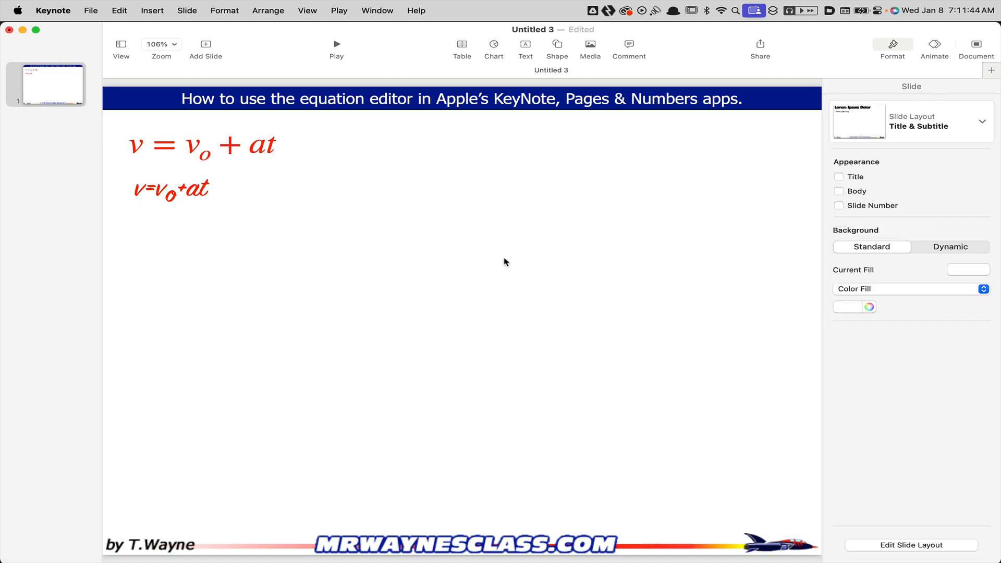